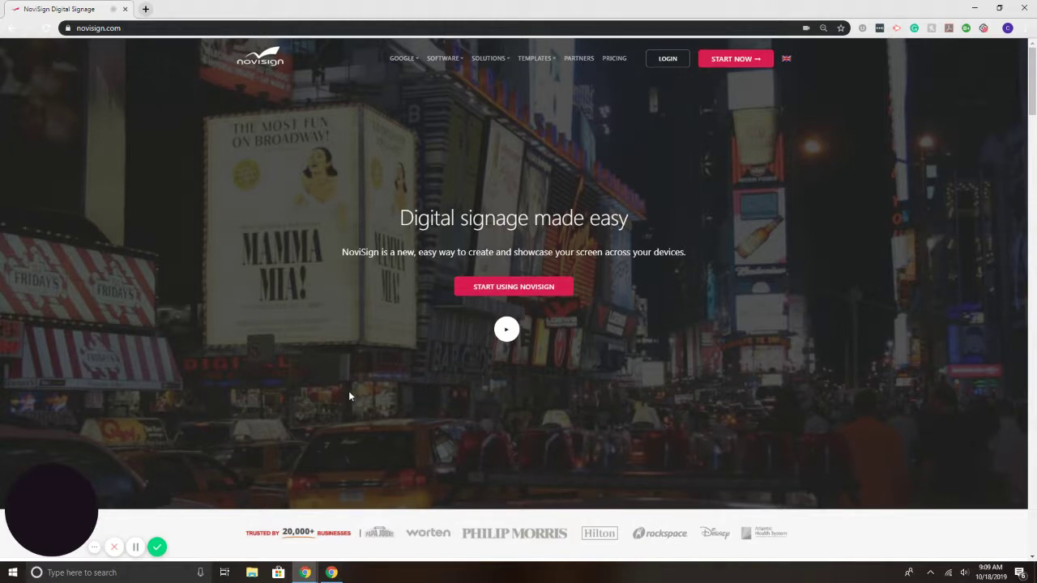
# Log in to NoviSign Studio and dismiss the 'Welcome on board!' notification.
pyautogui.click(663, 59)
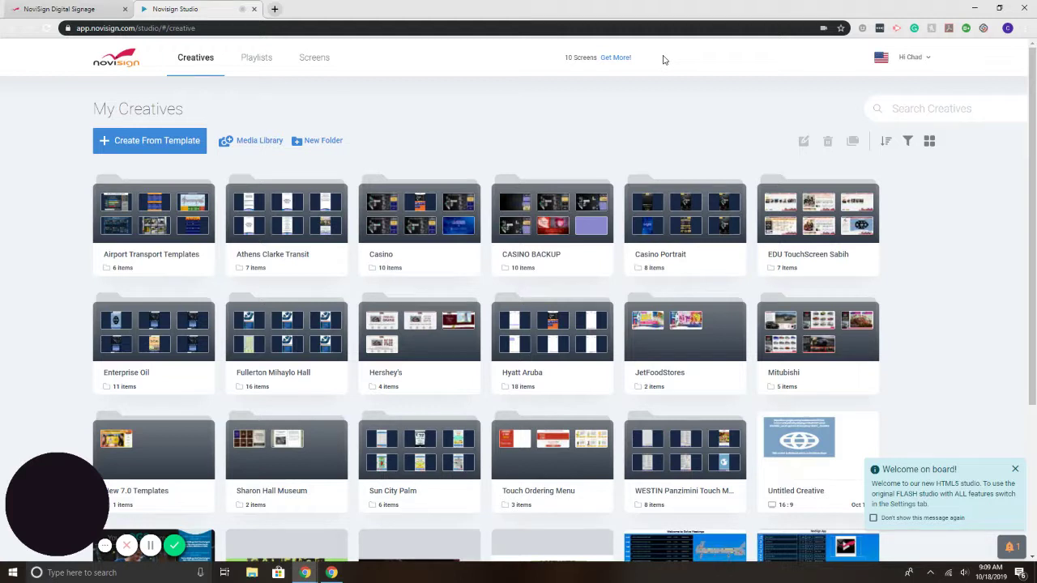
pyautogui.click(1015, 469)
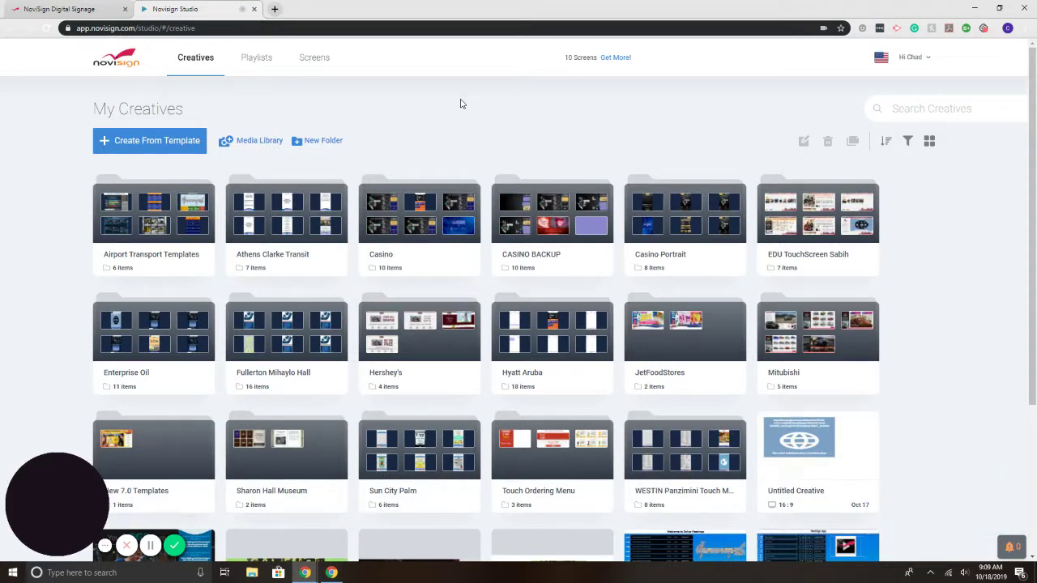
# Start a creative from a template and browse the 16:9 template gallery.
pyautogui.click(142, 144)
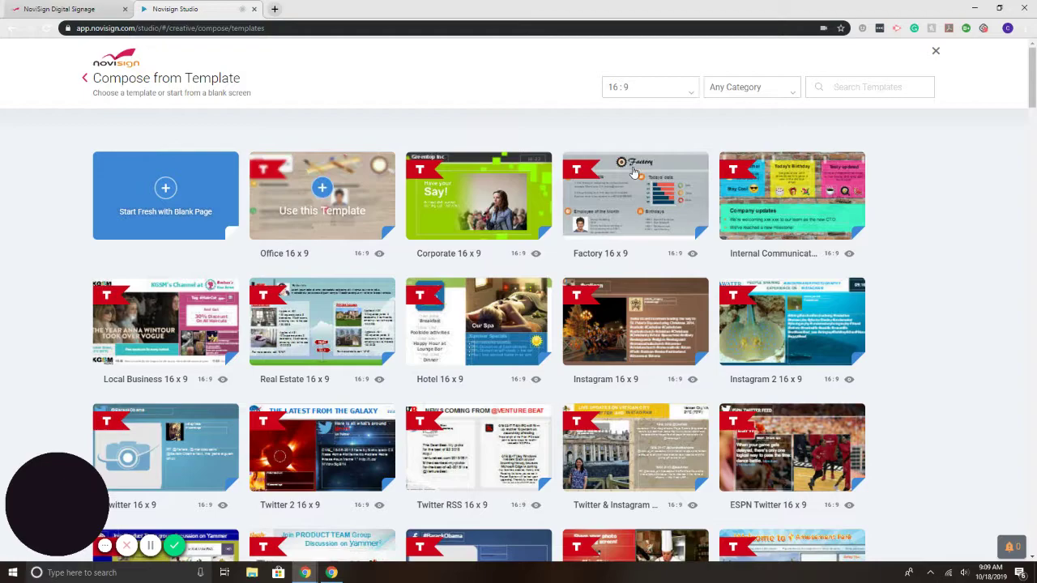
pyautogui.moveTo(1033, 85)
pyautogui.mouseDown()
pyautogui.moveTo(1034, 298)
pyautogui.moveTo(1034, 49)
pyautogui.mouseUp()
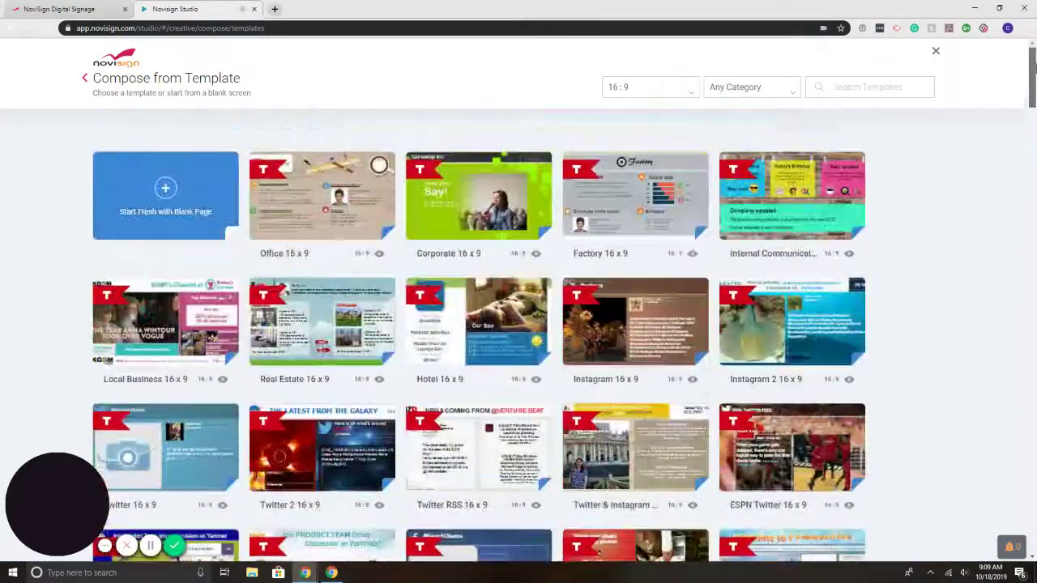
# Start a blank-page creative and place a YouTube widget about 60% wide at the upper left.
pyautogui.click(165, 196)
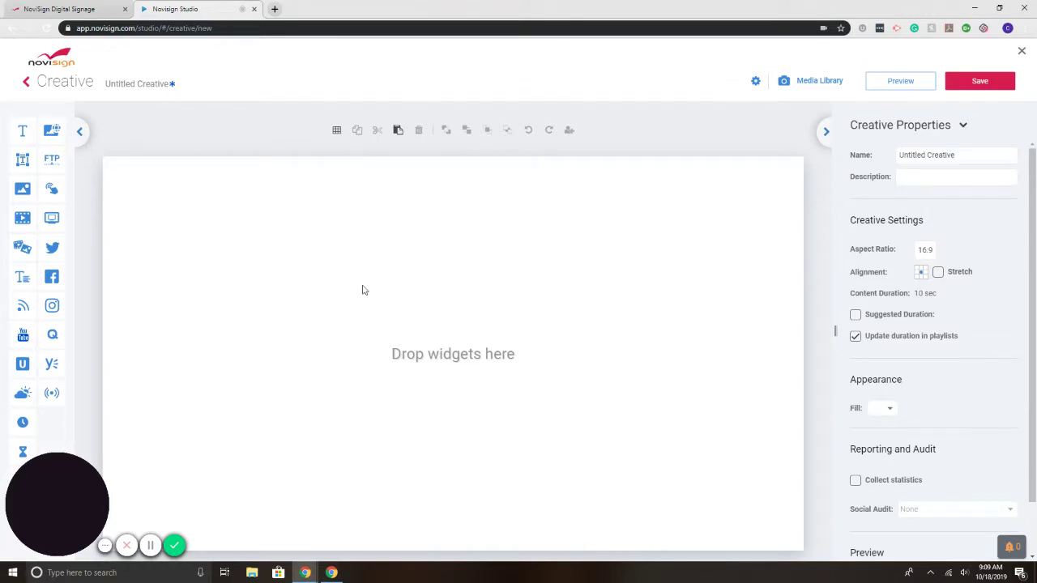
pyautogui.moveTo(363, 290); pyautogui.dragTo(186, 208)
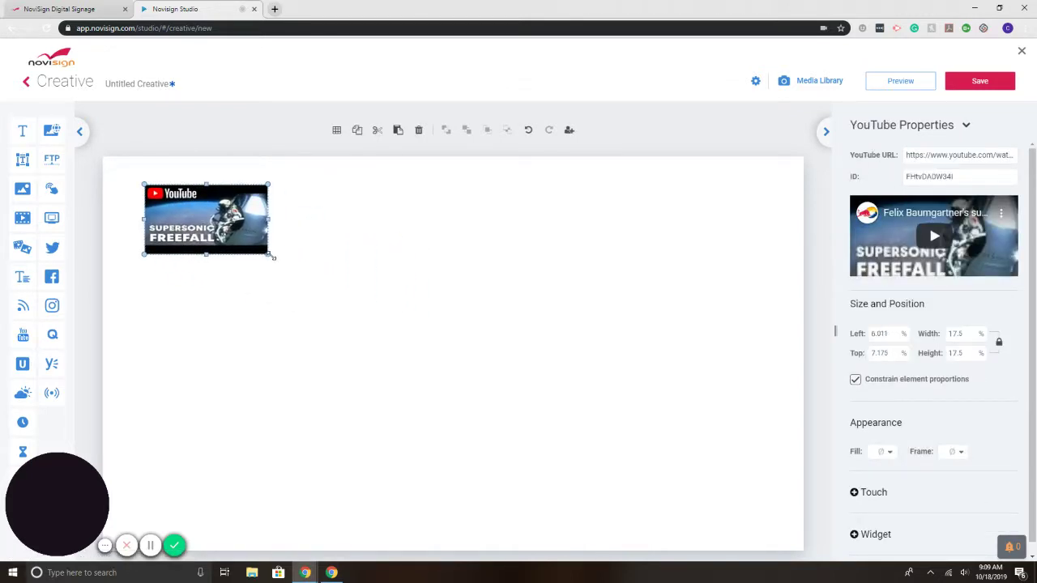
pyautogui.moveTo(273, 257); pyautogui.dragTo(650, 429)
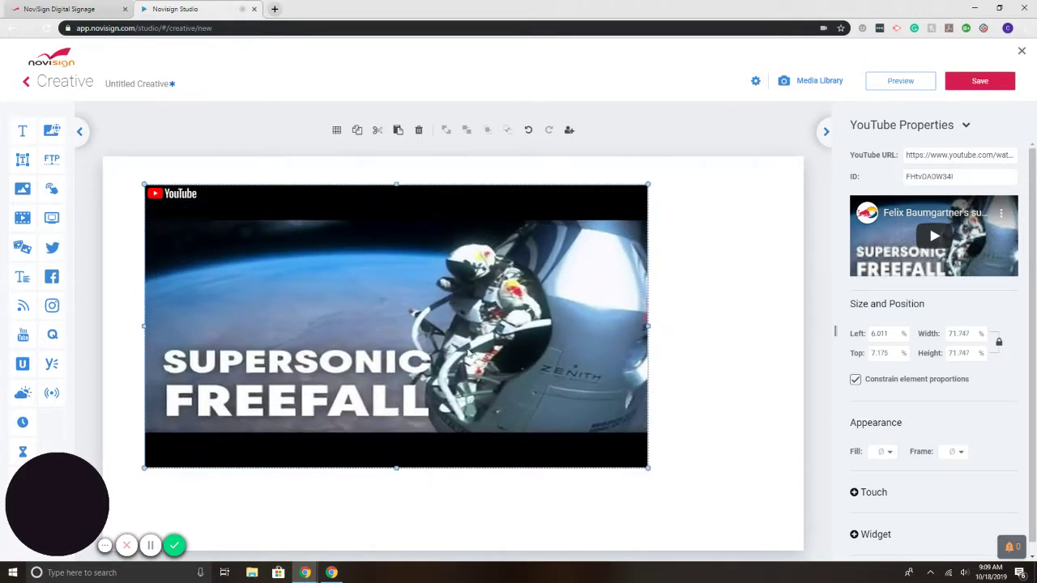
pyautogui.moveTo(468, 353); pyautogui.dragTo(495, 355)
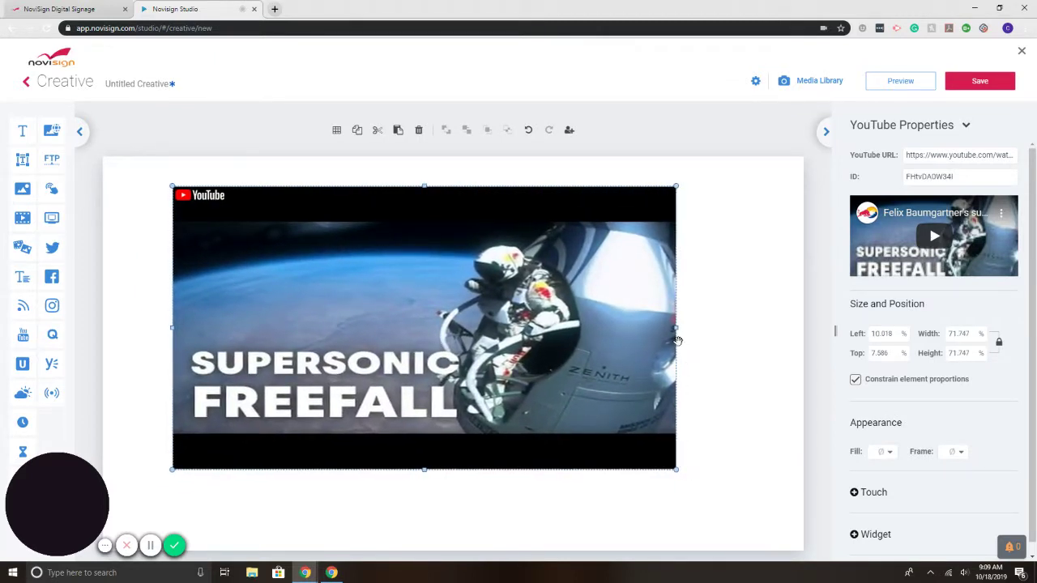
pyautogui.moveTo(677, 341); pyautogui.dragTo(595, 306)
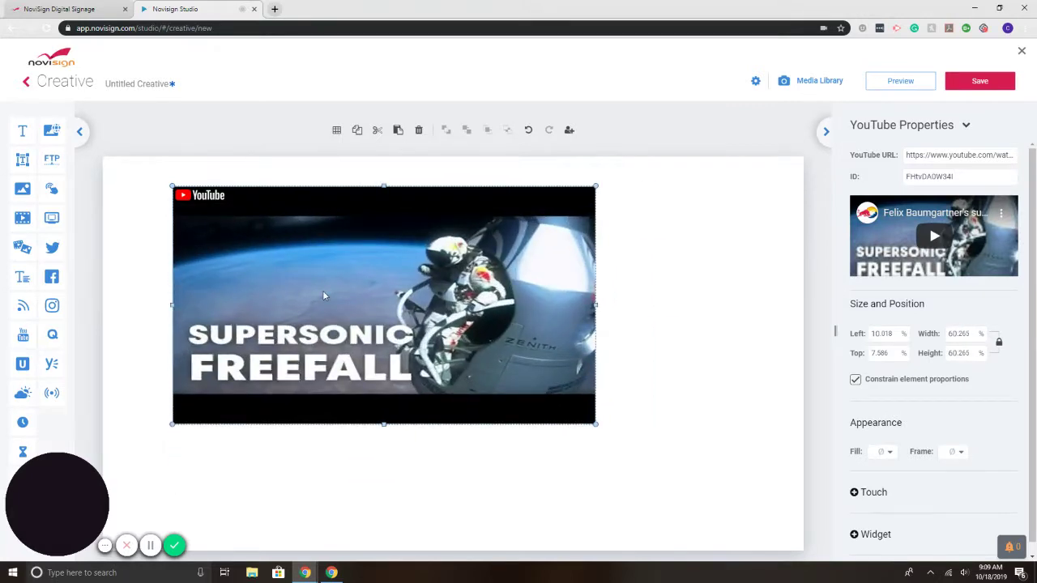
pyautogui.moveTo(322, 296)
pyautogui.mouseDown()
pyautogui.moveTo(427, 293)
pyautogui.moveTo(502, 347)
pyautogui.moveTo(384, 454)
pyautogui.moveTo(504, 289)
pyautogui.moveTo(372, 453)
pyautogui.moveTo(487, 389)
pyautogui.moveTo(326, 292)
pyautogui.moveTo(301, 297)
pyautogui.moveTo(318, 300)
pyautogui.mouseUp()
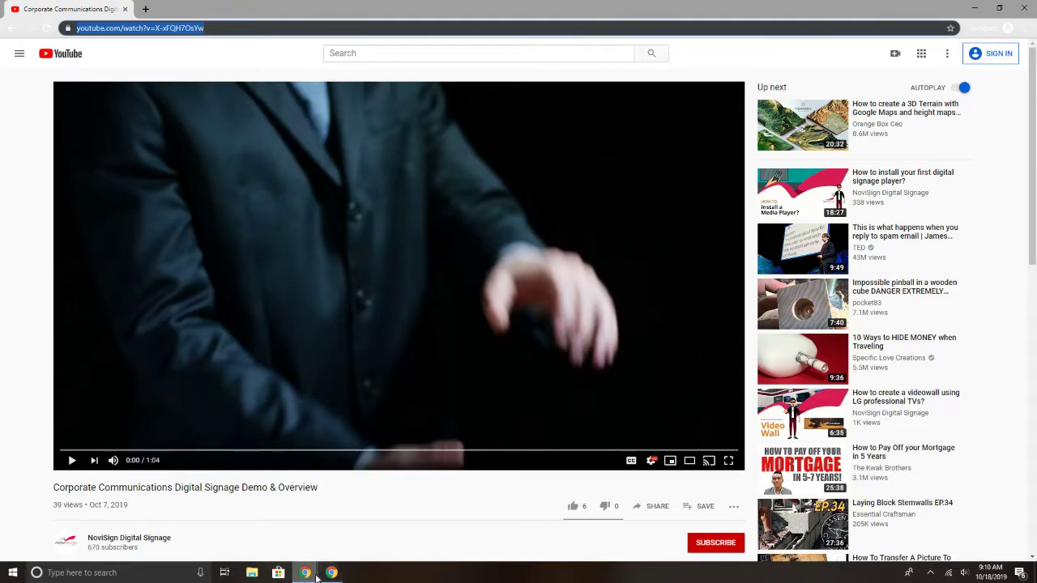
# Replace the YouTube widget's URL with the copied Corporate Communications video link.
pyautogui.moveTo(316, 575)
pyautogui.click(277, 541)
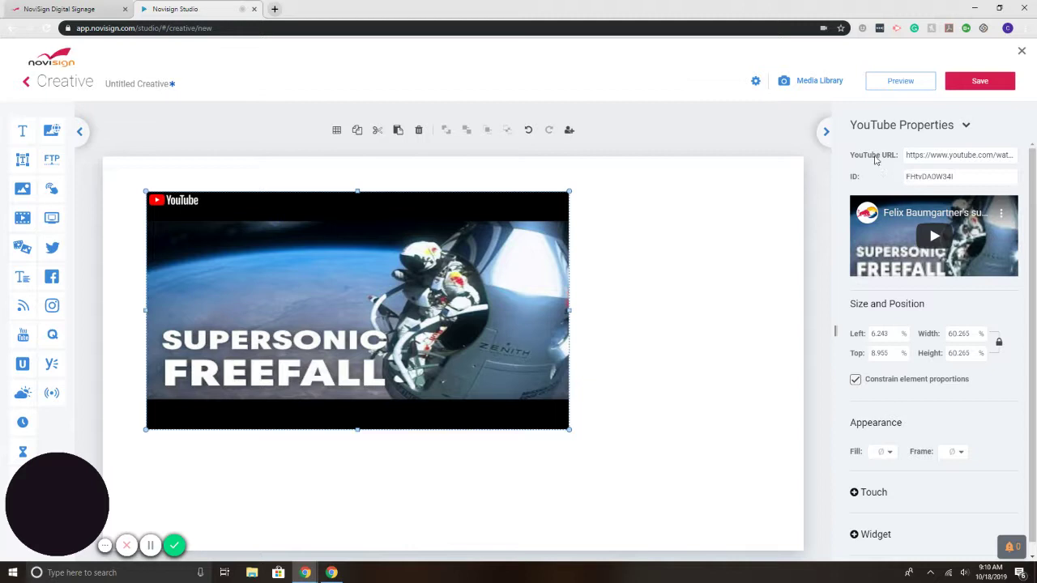
pyautogui.click(927, 156)
pyautogui.hotkey('ctrl', 'a')
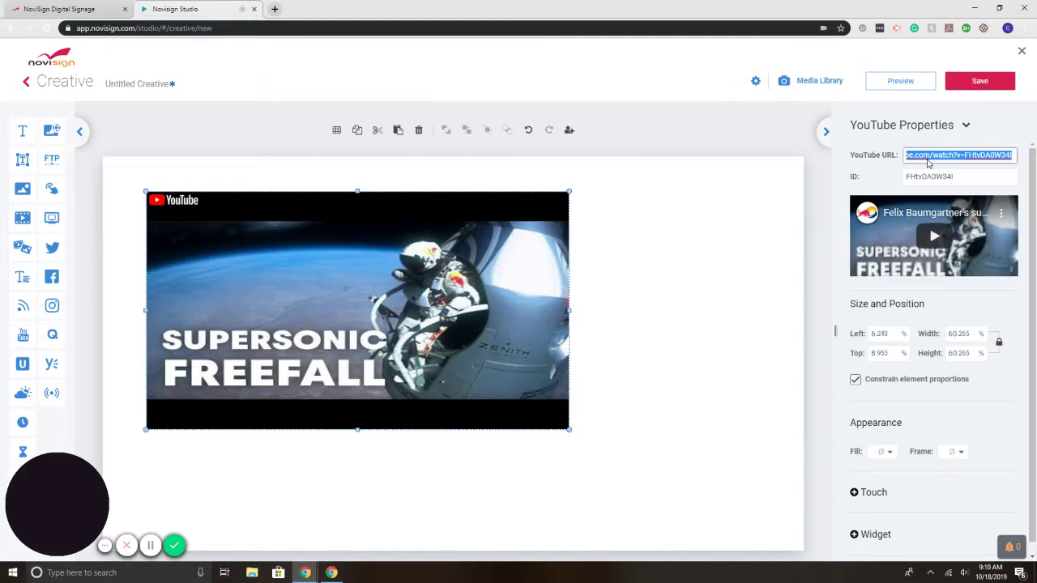
pyautogui.hotkey('ctrl', 'v')
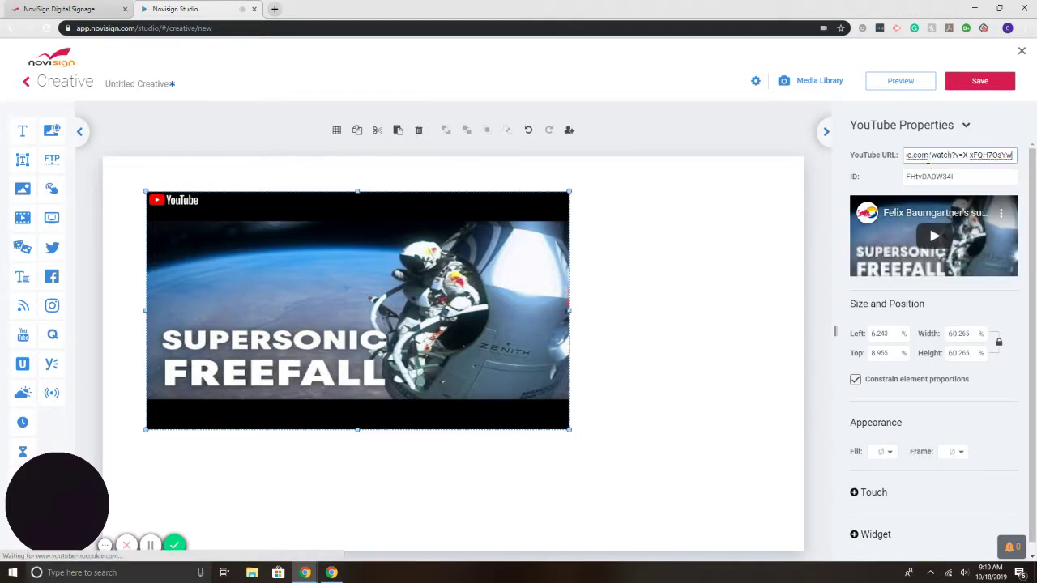
# Apply the new video, then delete the YouTube widget from the canvas.
pyautogui.click(833, 200)
pyautogui.click(488, 277)
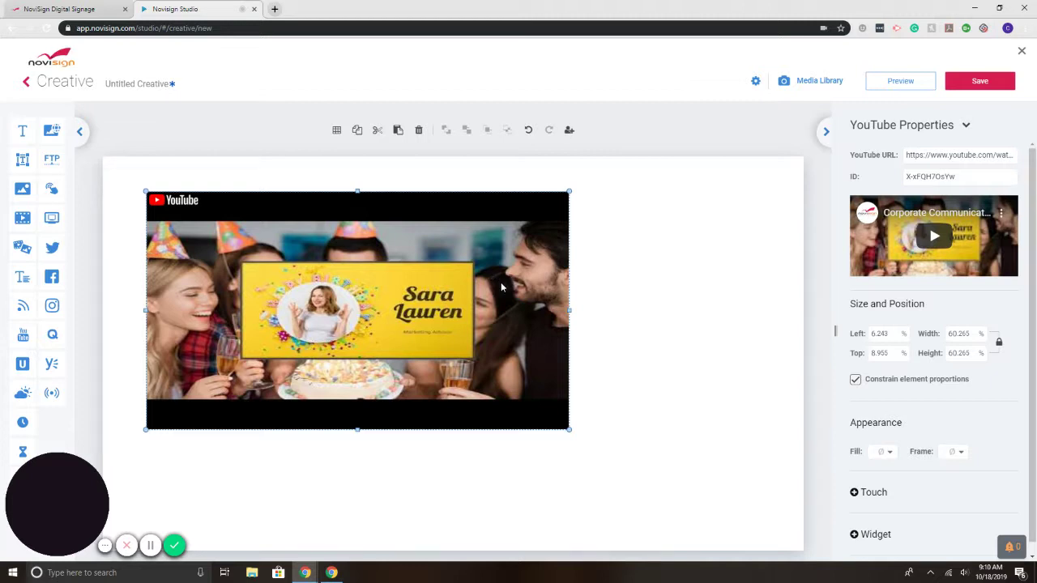
pyautogui.press('Delete')
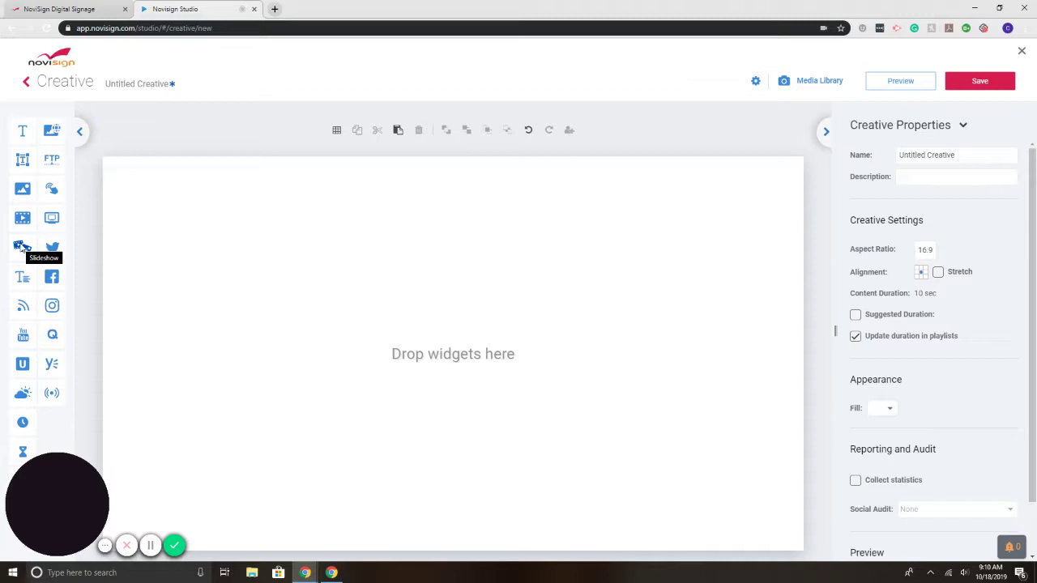
# Add an enlarged Slideshow 1 widget holding a 10-second YouTube slide.
pyautogui.moveTo(22, 246); pyautogui.dragTo(220, 239)
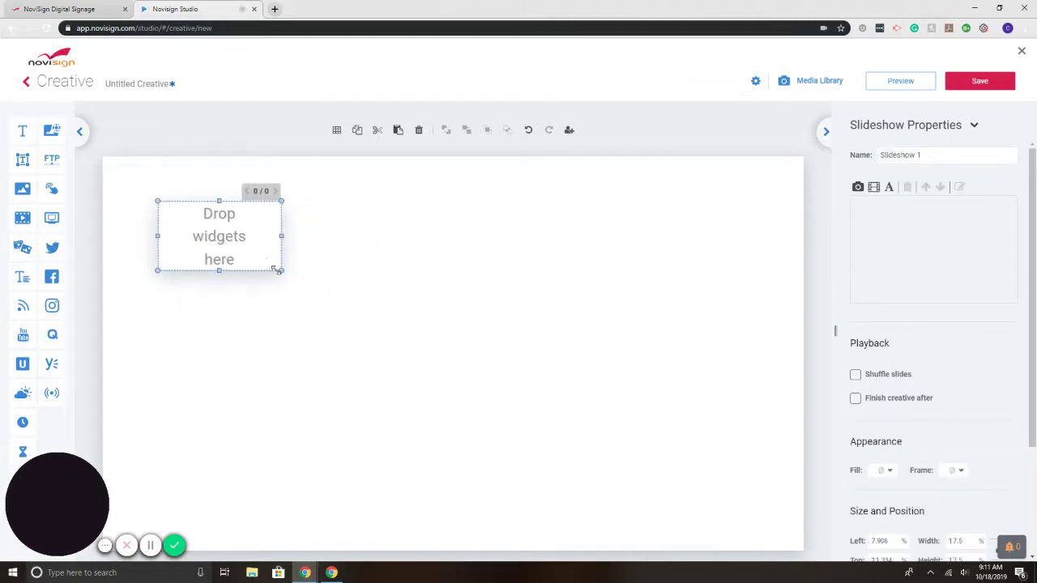
pyautogui.moveTo(279, 270); pyautogui.dragTo(543, 443)
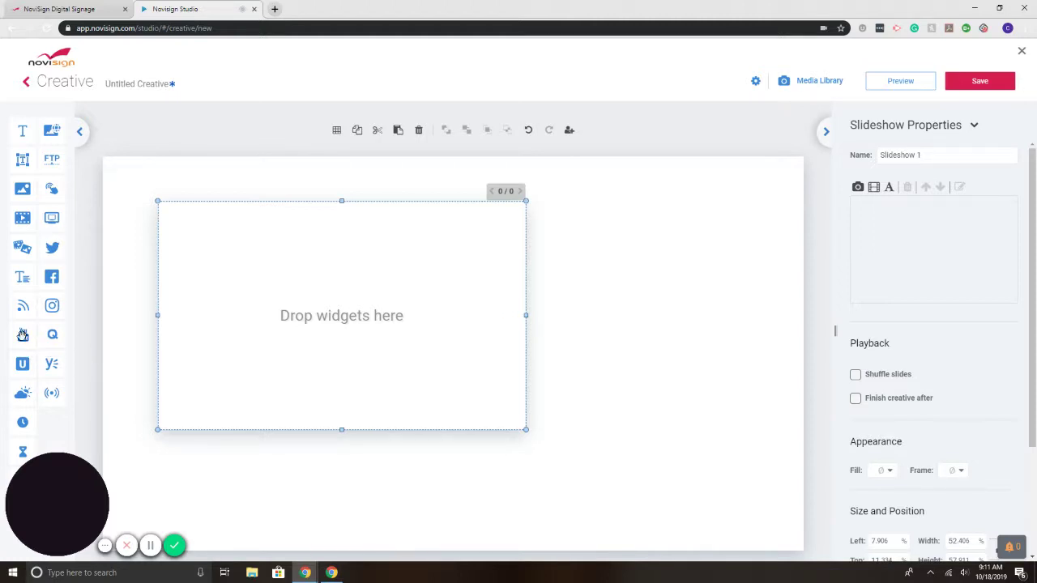
pyautogui.moveTo(304, 302); pyautogui.dragTo(305, 302)
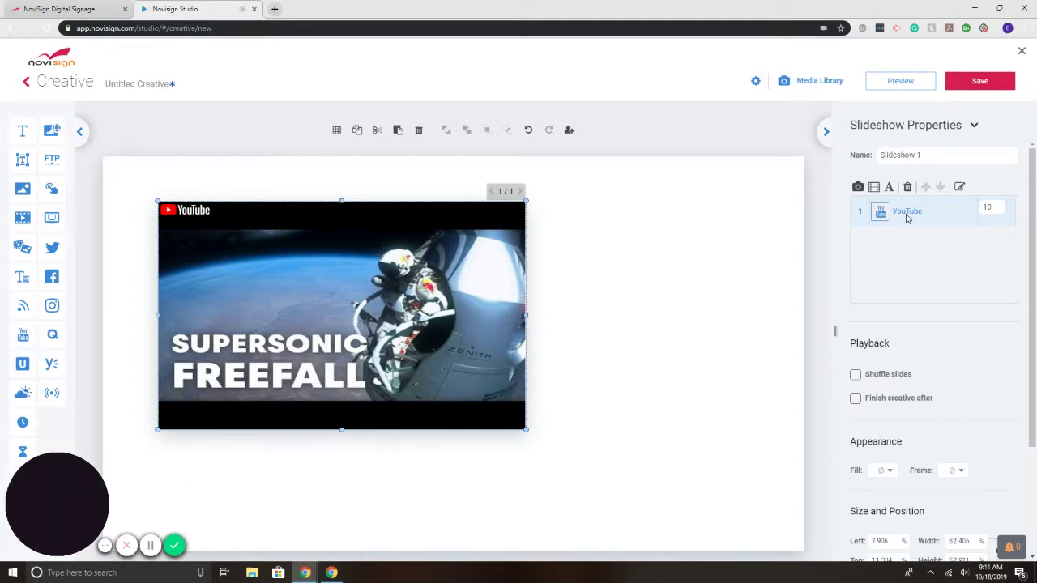
# Swap the YouTube slide's URL for the Corporate Communications video link.
pyautogui.click(959, 188)
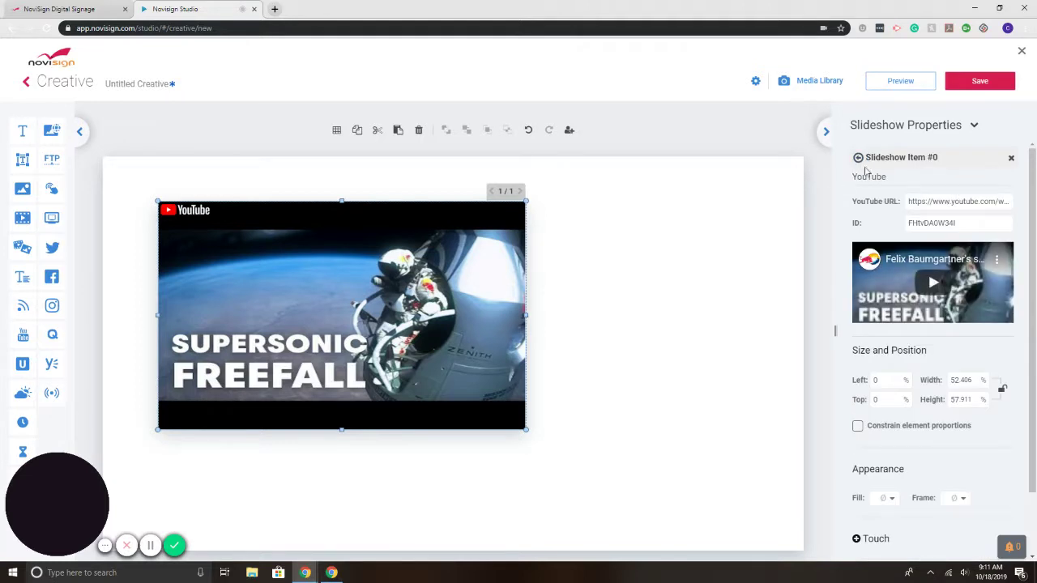
pyautogui.click(922, 202)
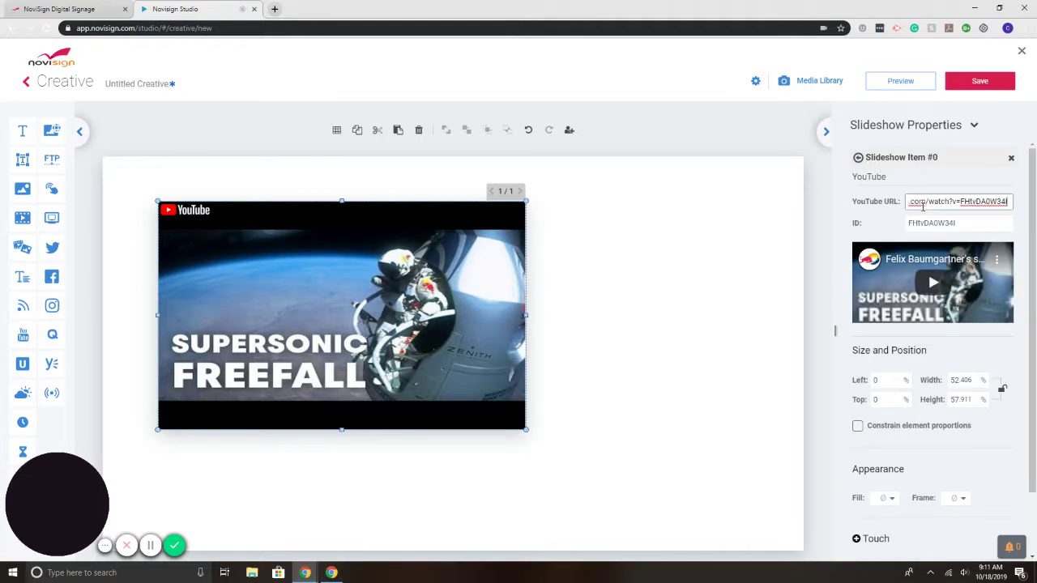
pyautogui.hotkey('ctrl', 'a')
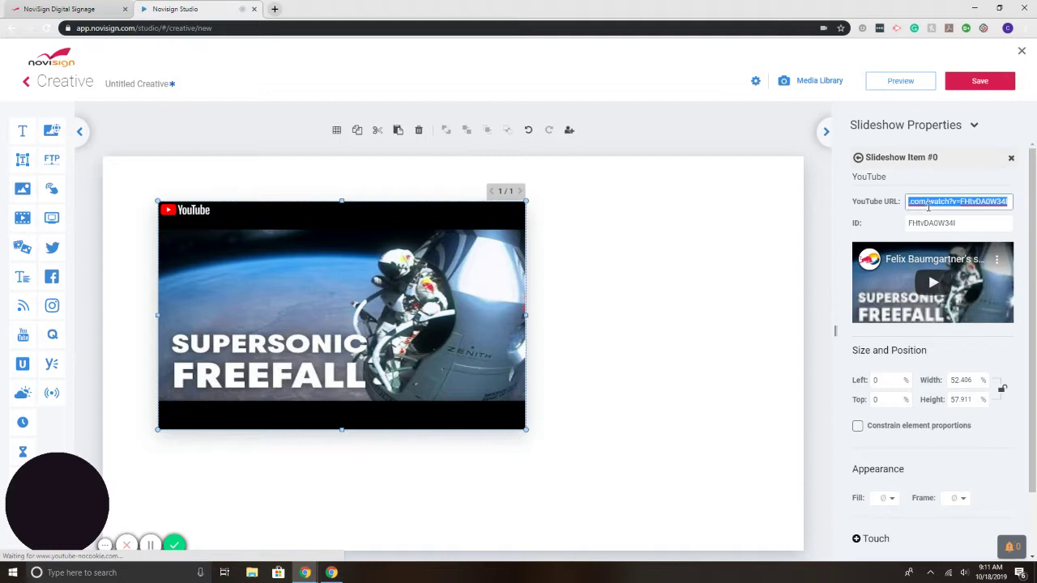
pyautogui.press('BackSpace')
pyautogui.write('https://www.youtube.com/watch?v=X-xFQH7OsYw')
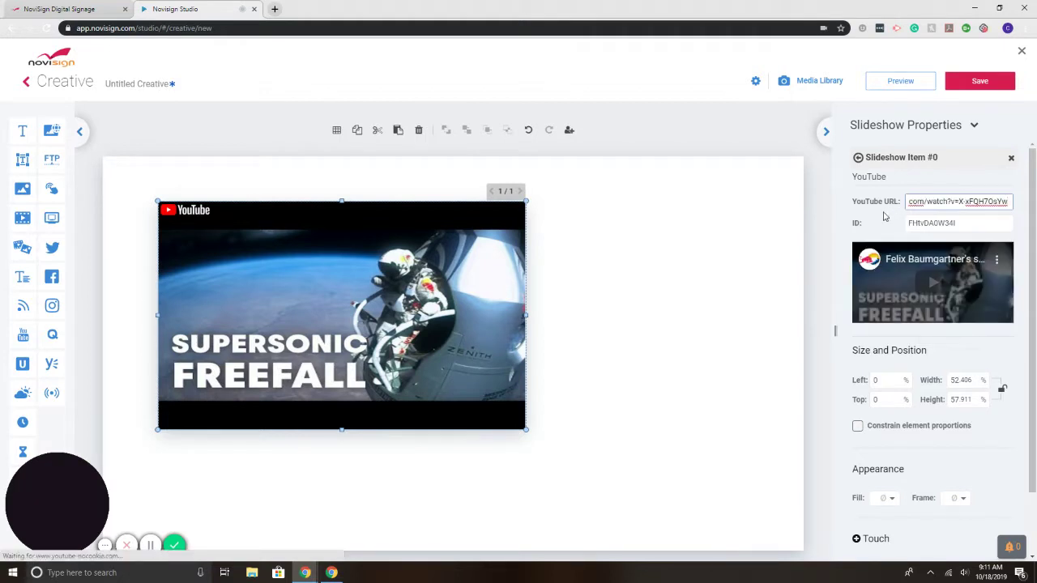
pyautogui.click(885, 216)
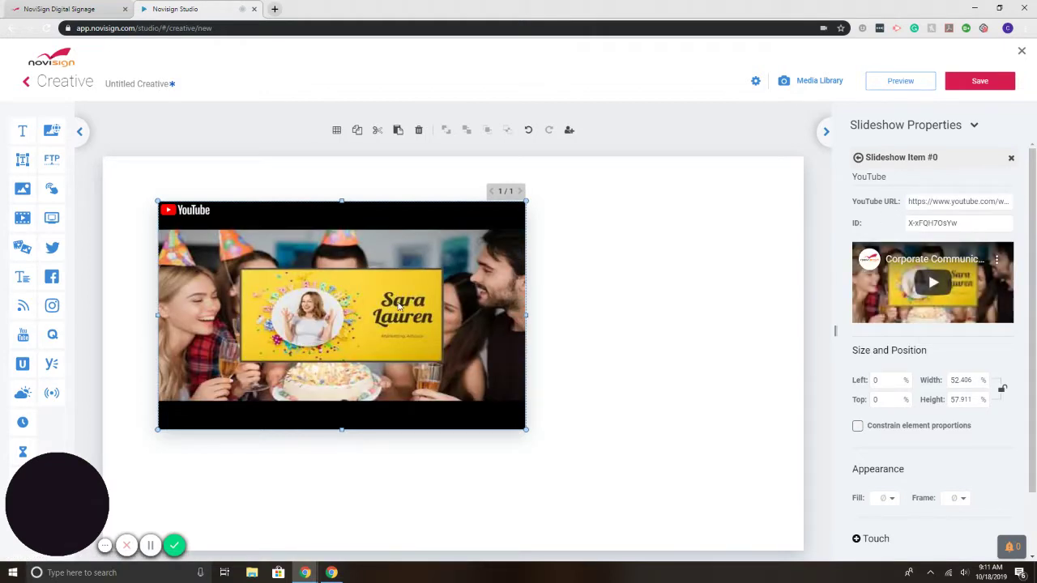
pyautogui.click(858, 158)
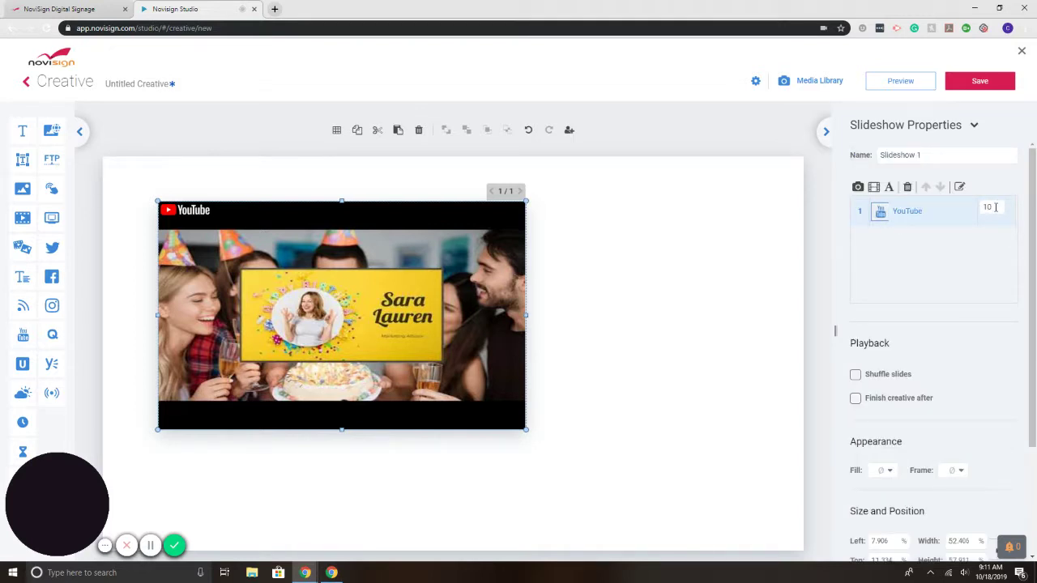
# Set the Corporate Communications slide's duration to 45 seconds.
pyautogui.doubleClick(996, 207)
pyautogui.write('45')
pyautogui.click(976, 263)
# Add a second YouTube slide with the freefall video lasting 30 seconds.
pyautogui.moveTo(23, 339); pyautogui.dragTo(357, 307)
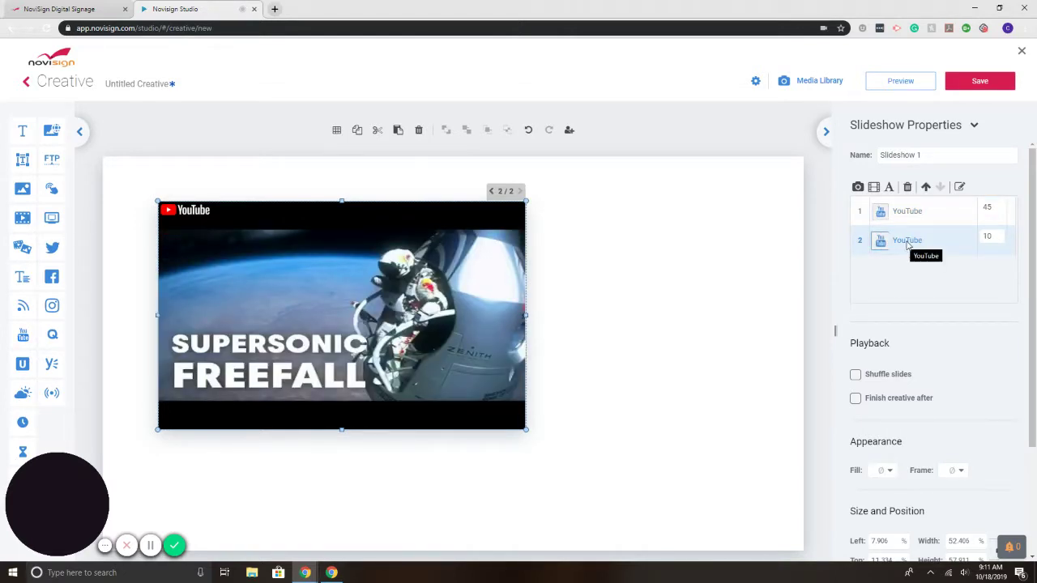
pyautogui.click(959, 189)
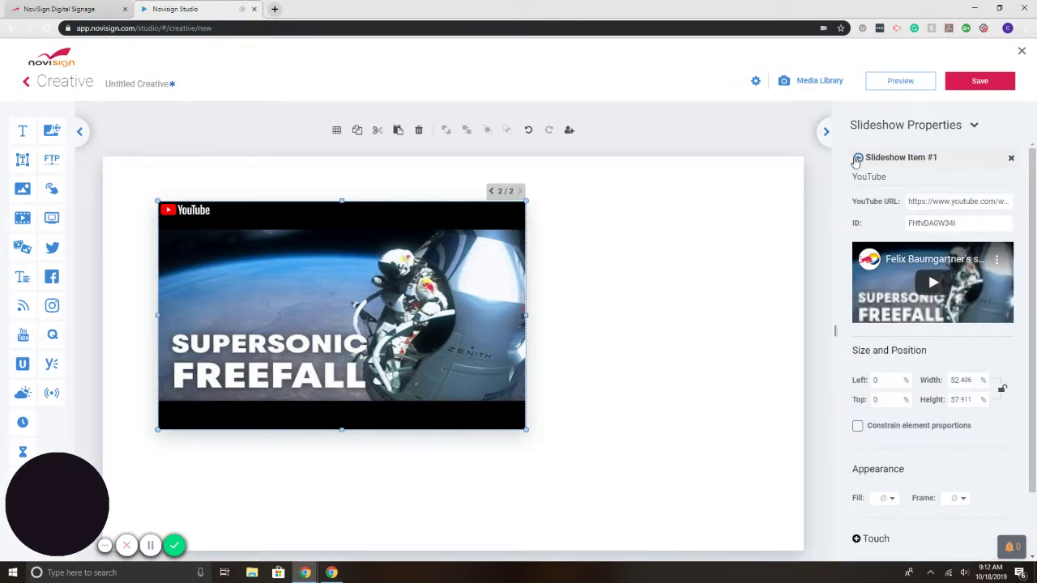
pyautogui.click(858, 158)
pyautogui.click(989, 235)
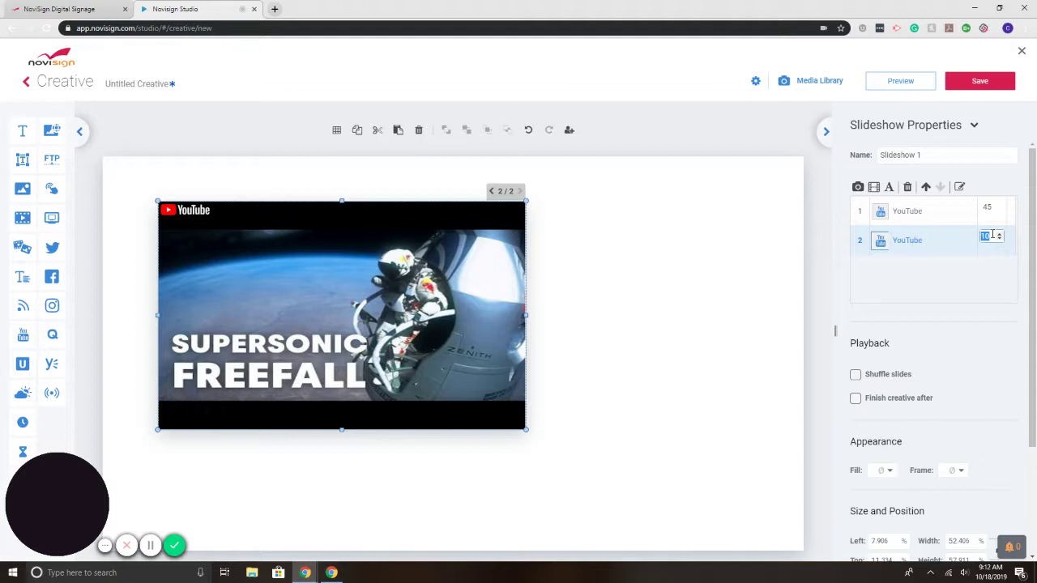
pyautogui.write('30')
pyautogui.click(989, 279)
pyautogui.click(922, 219)
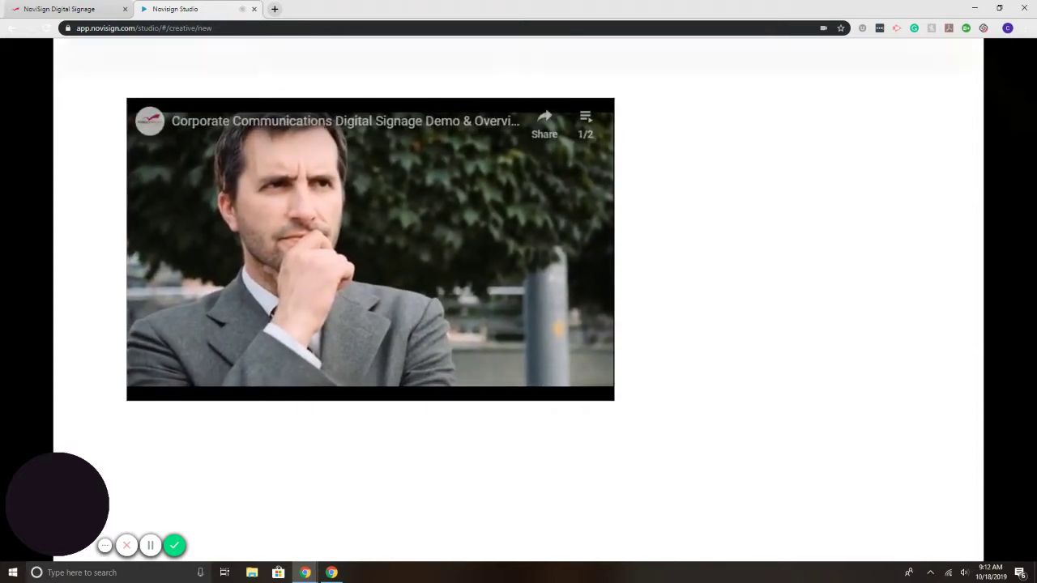
pyautogui.click(1024, 57)
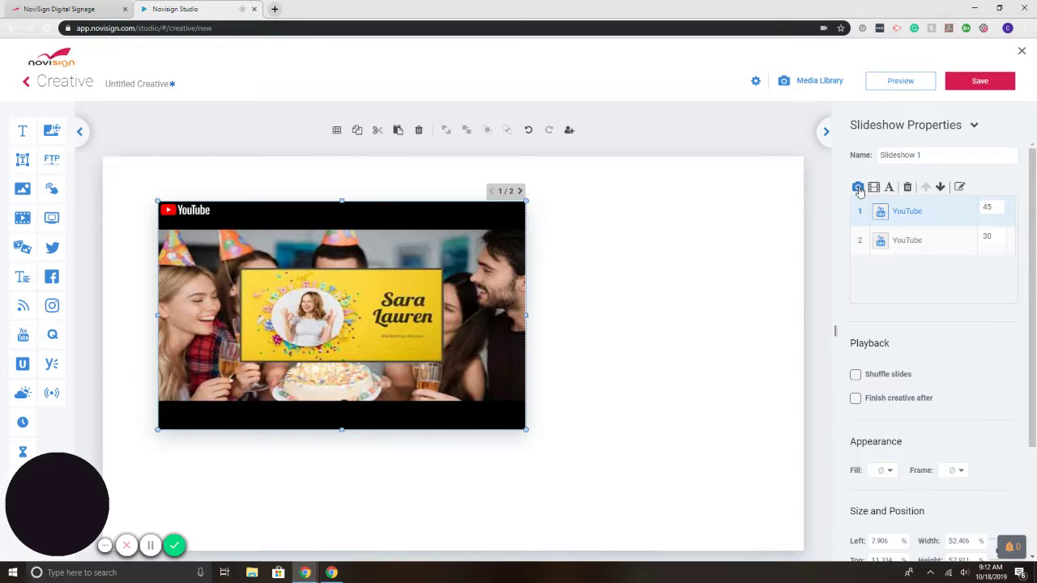
# Insert HR 1.jpg from My Library as a slide and move it to second position.
pyautogui.click(859, 189)
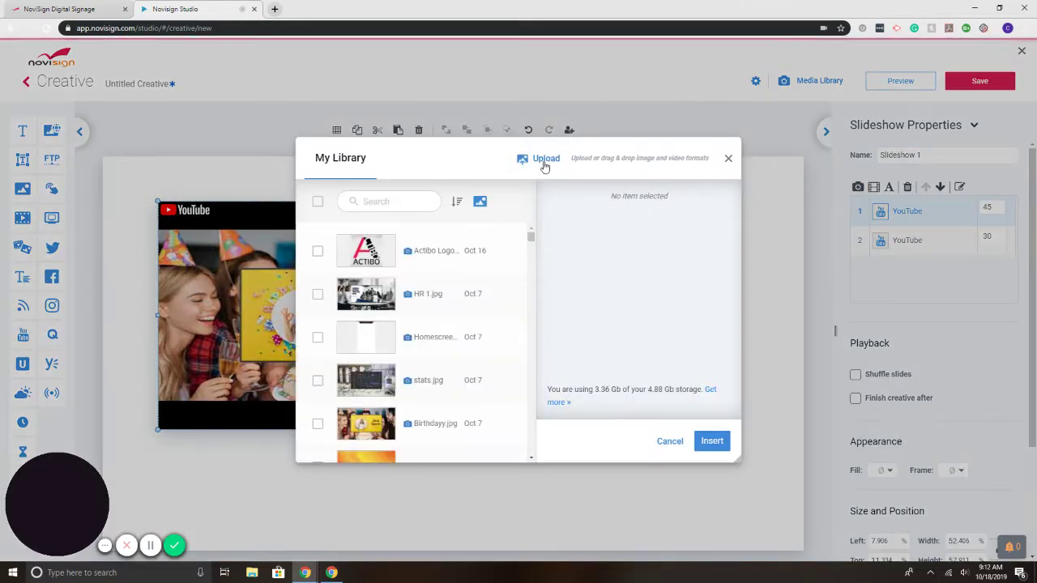
pyautogui.click(364, 308)
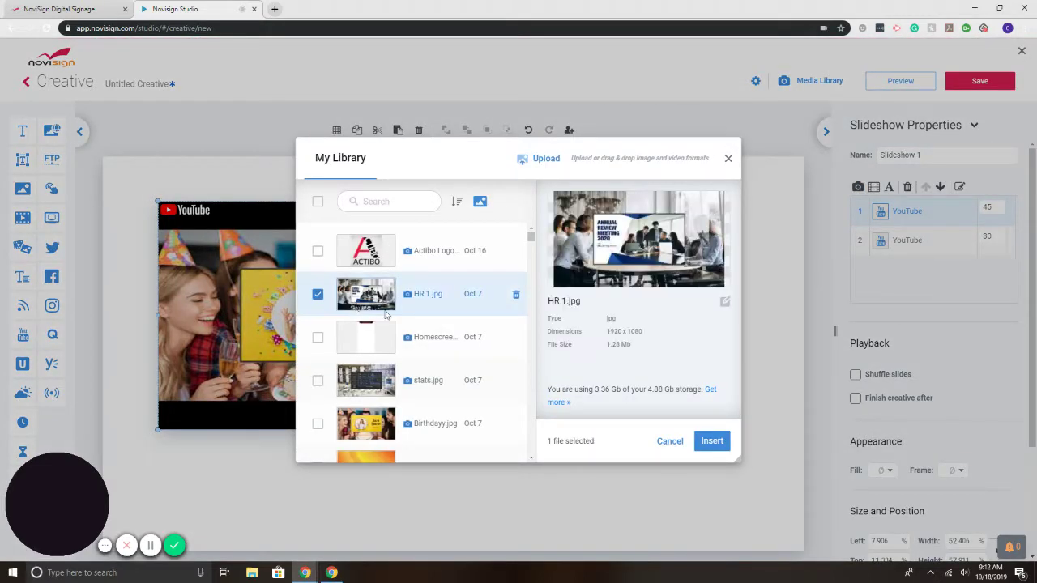
pyautogui.click(708, 441)
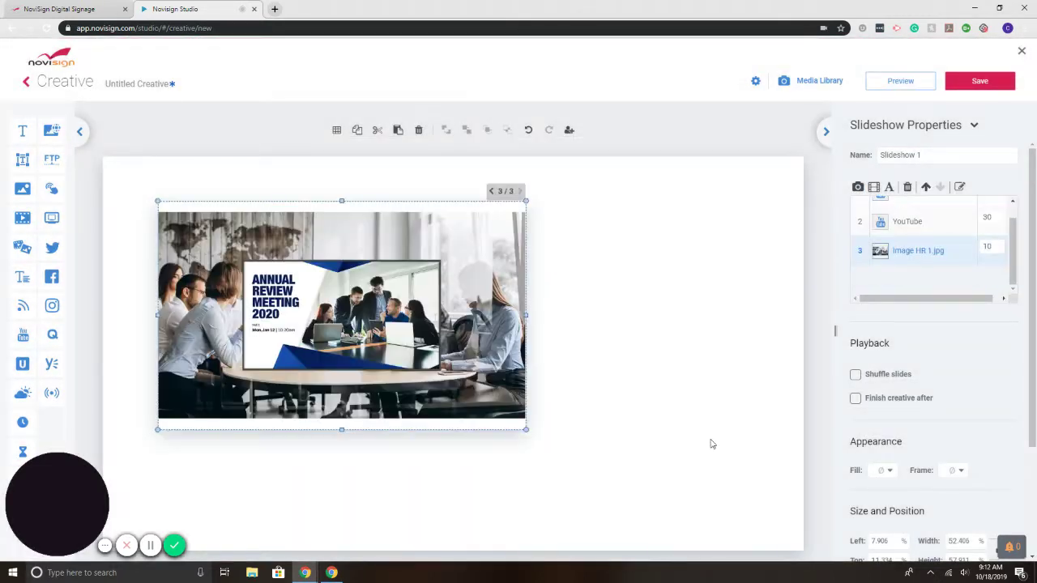
pyautogui.click(926, 187)
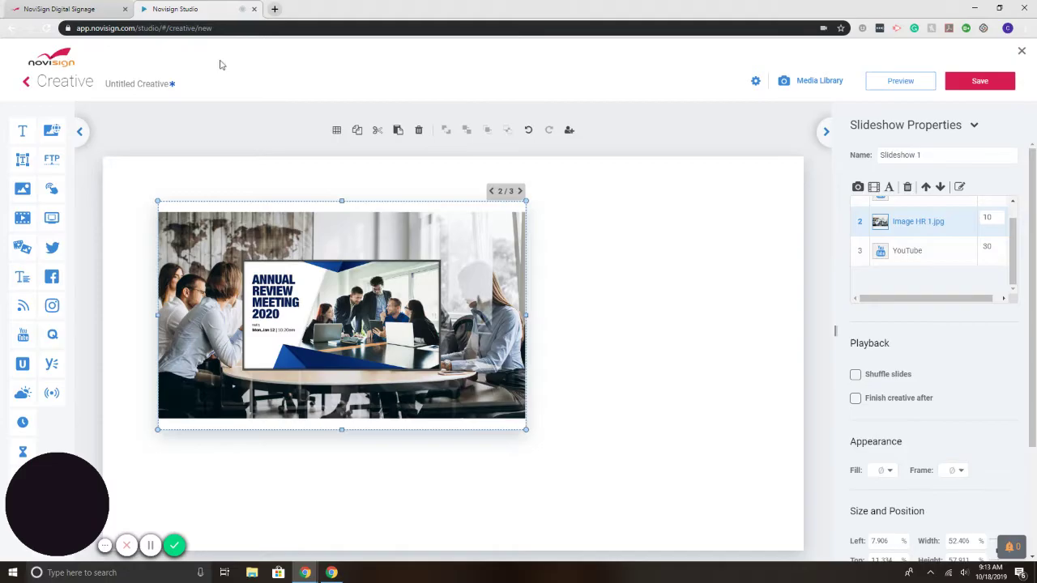
# Switch to the NoviSign Digital Signage website tab.
pyautogui.click(60, 10)
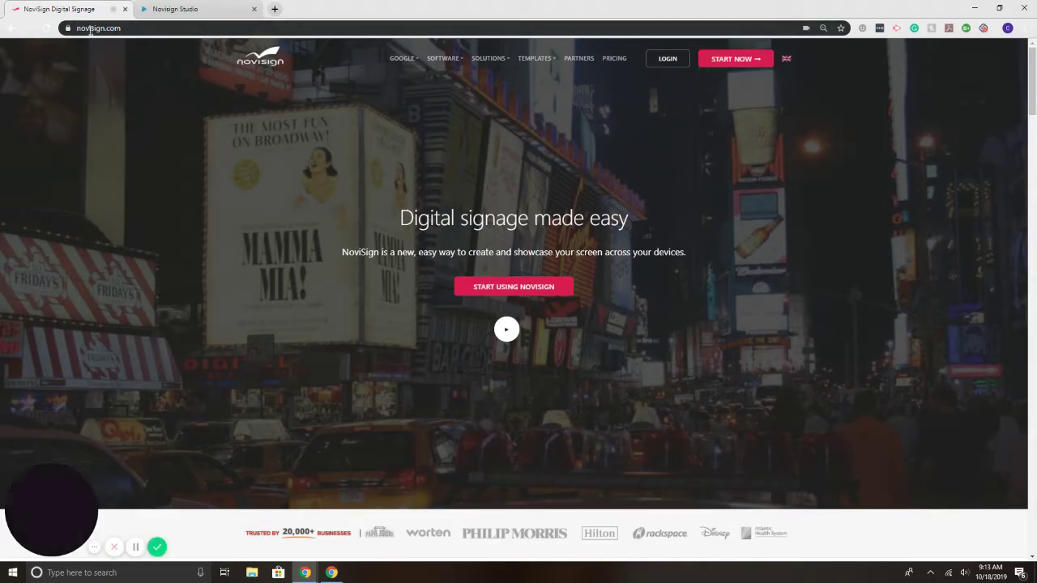